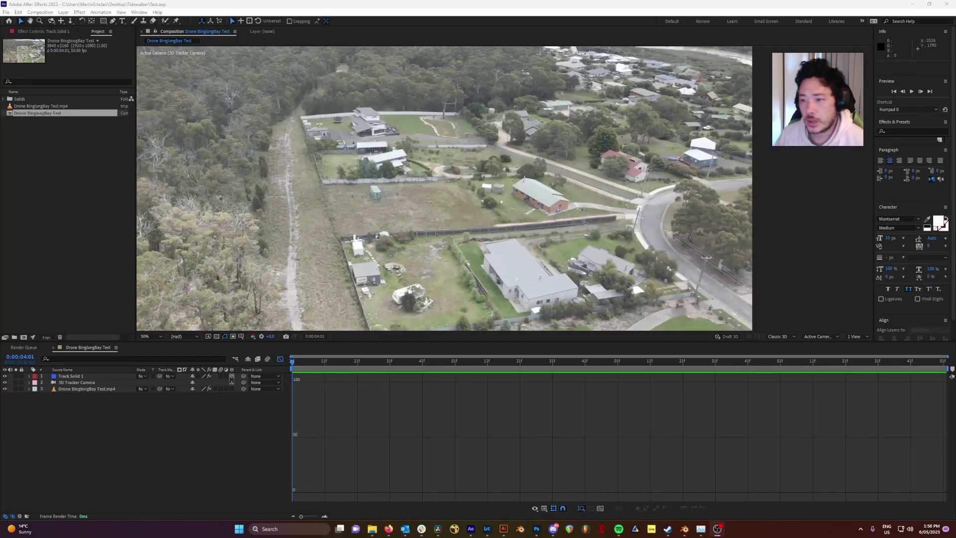
Step: Play back the finished composition with its tracked white boundary outline
{"action": "left_click", "coordinate": [269, 376]}
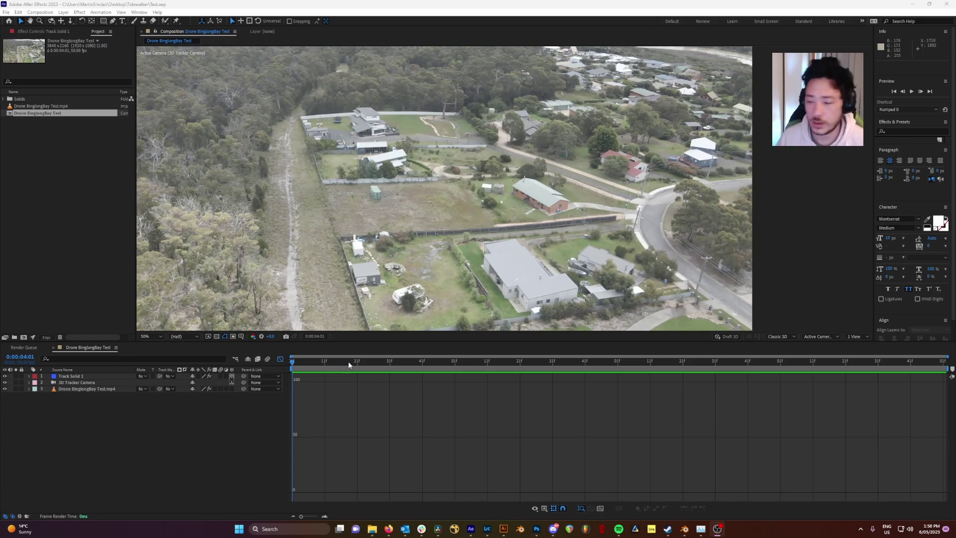
{"action": "key", "text": "space"}
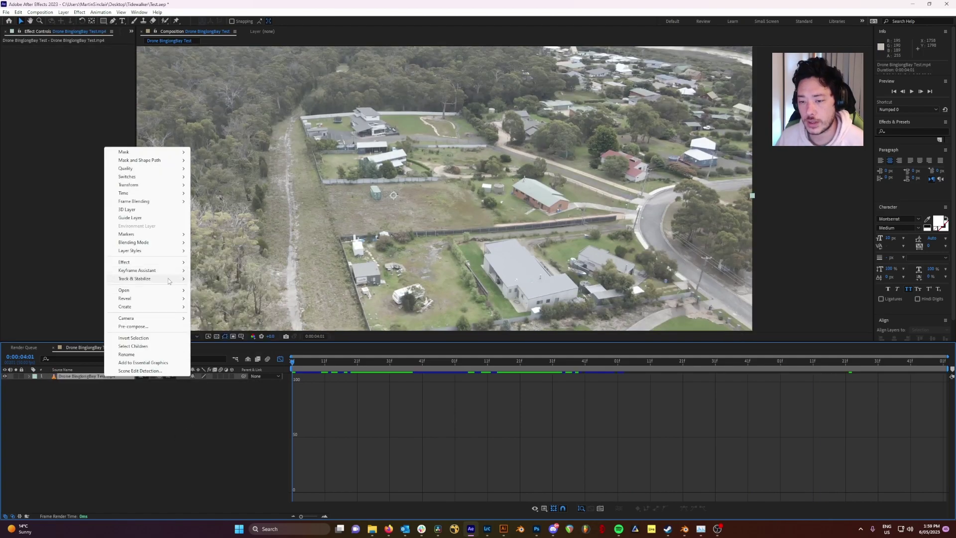
Step: Run Track Camera on the drone footage layer and let the 3D Camera Tracker analyze it
{"action": "mouse_move", "coordinate": [149, 278]}
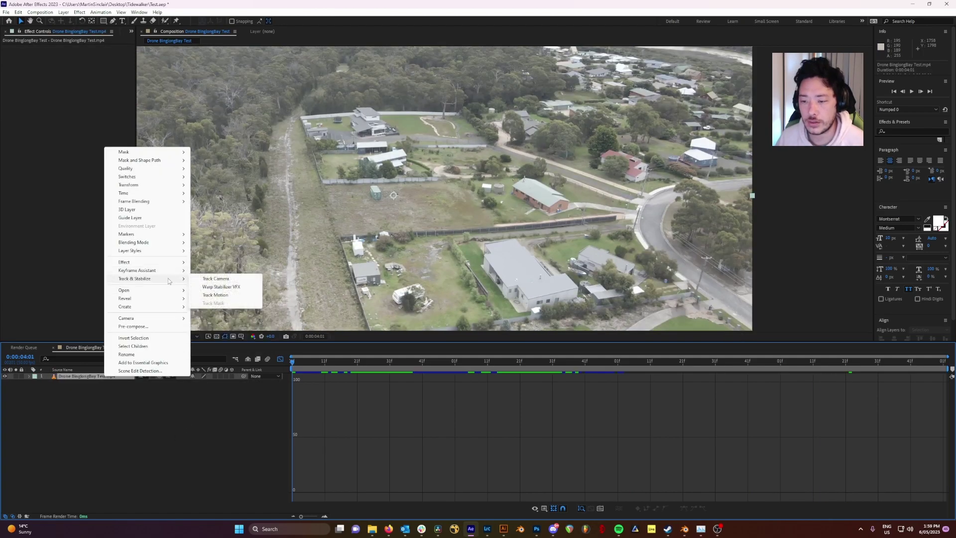
{"action": "left_click", "coordinate": [223, 280]}
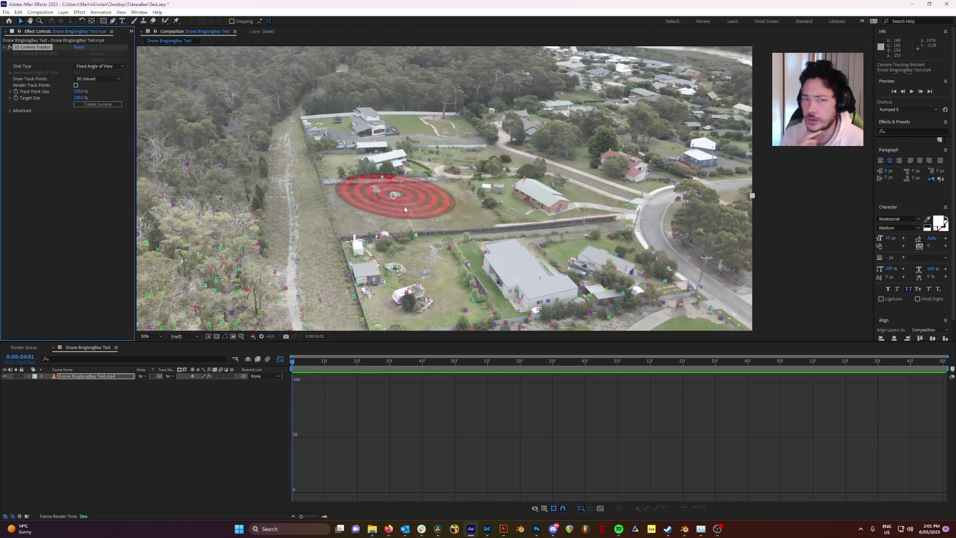
Step: Show the solved track points and create a solid and camera on the empty field's ground plane
{"action": "left_click", "coordinate": [80, 216]}
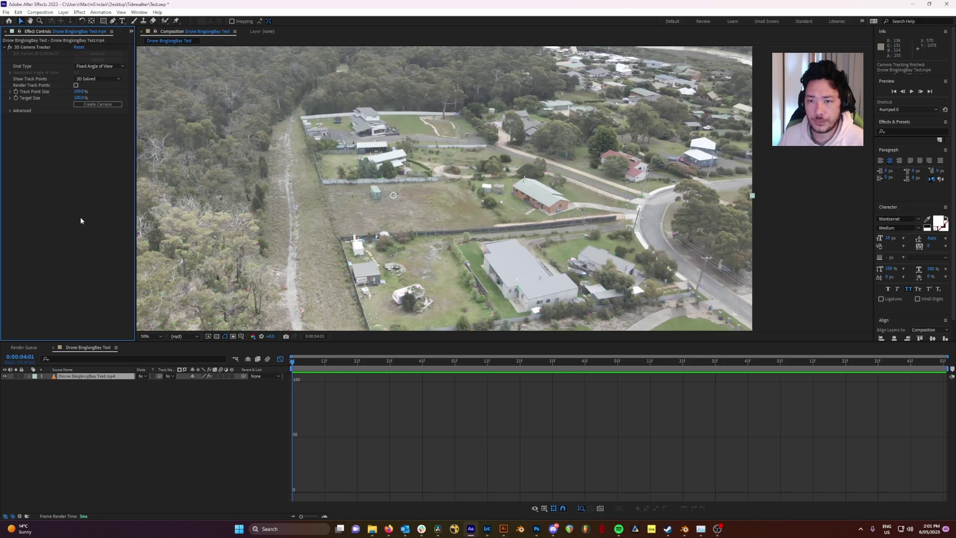
{"action": "left_click", "coordinate": [38, 47]}
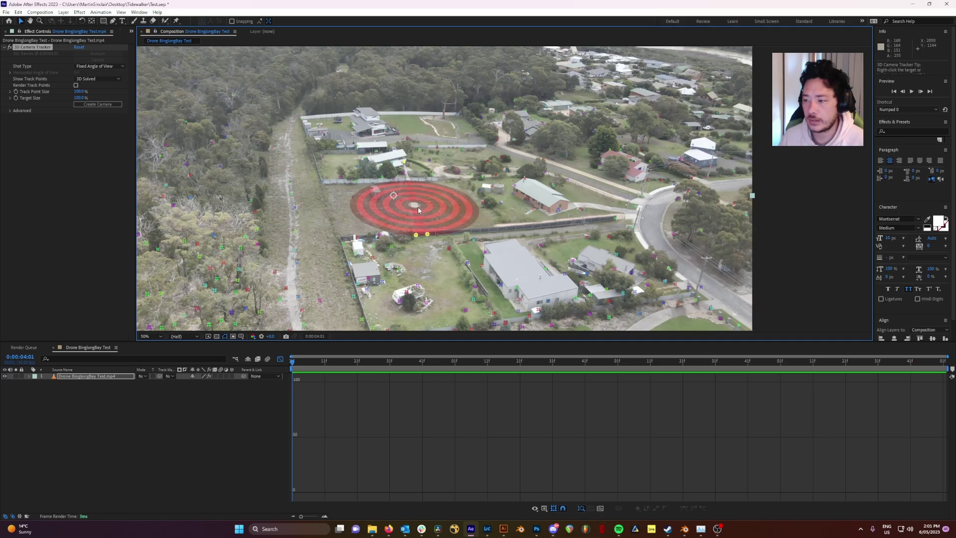
{"action": "right_click", "coordinate": [417, 207]}
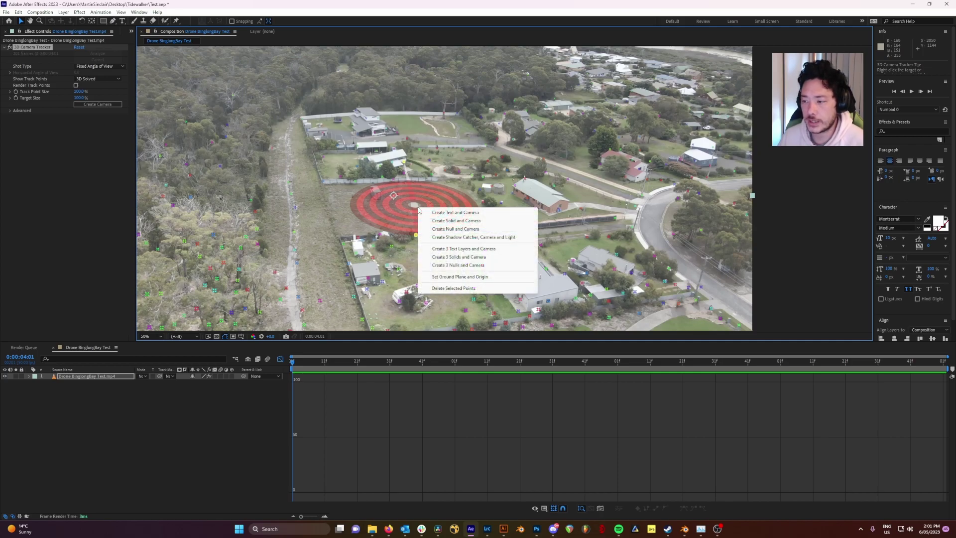
{"action": "left_click", "coordinate": [451, 221]}
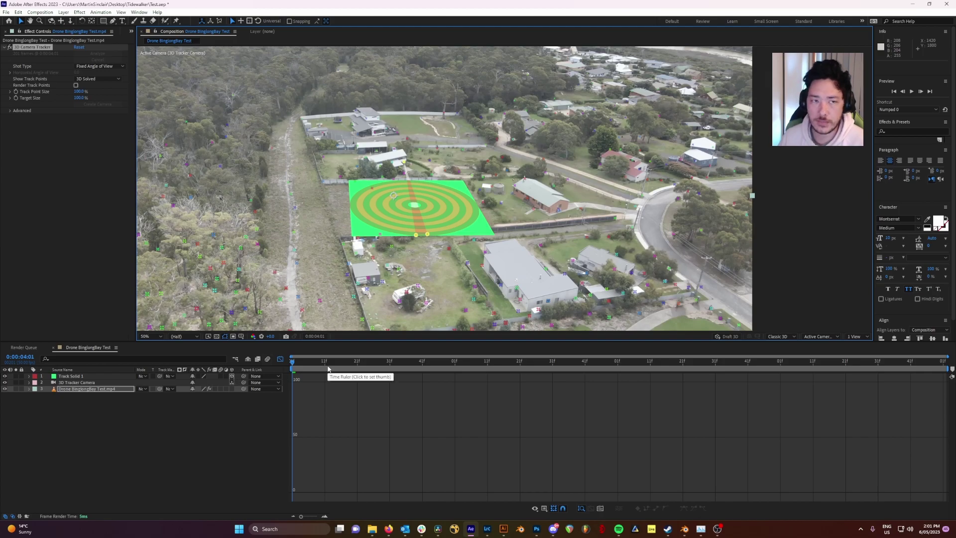
Step: Preview the tracked solid, then scale Track Solid 1 up to 363% well past the field
{"action": "key", "text": "space"}
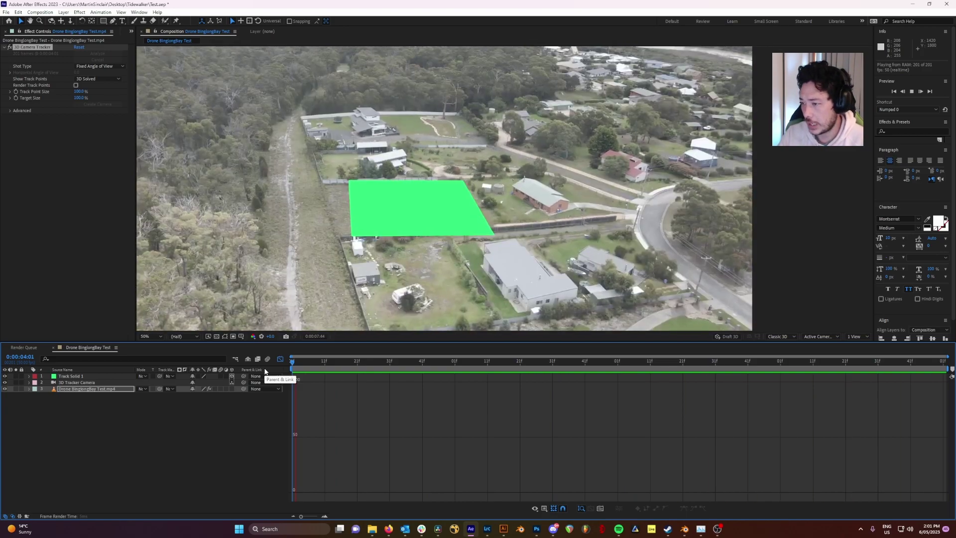
{"action": "key", "text": "space"}
{"action": "left_click", "coordinate": [76, 377]}
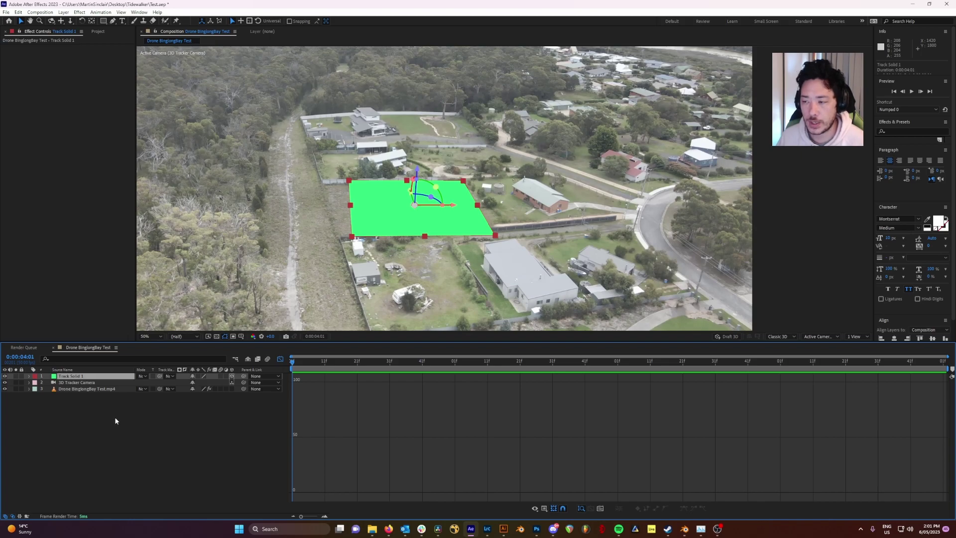
{"action": "key", "text": "s"}
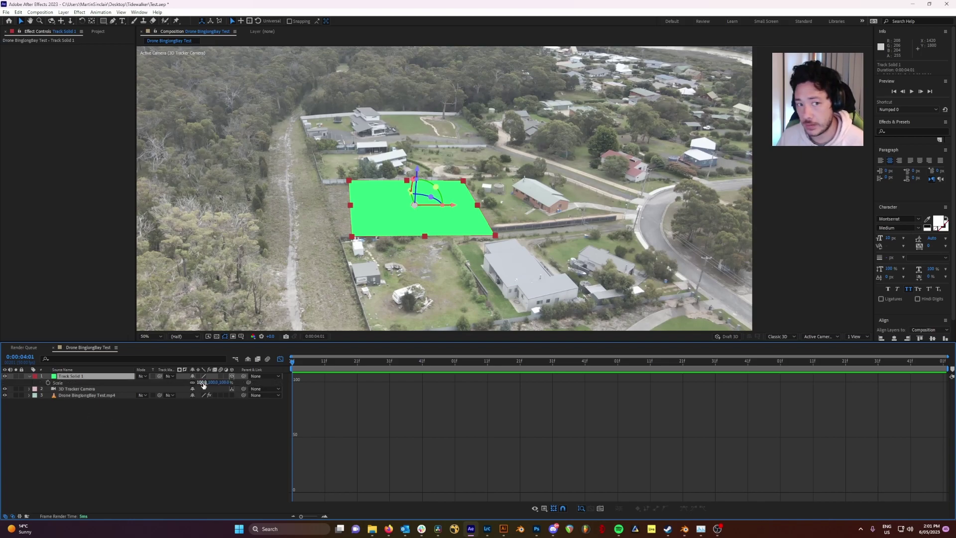
{"action": "left_click_drag", "start_coordinate": [203, 384], "coordinate": [327, 368]}
Step: Preview the enlarged solid in motion, then hide Track Solid 1
{"action": "key", "text": "KP_0"}
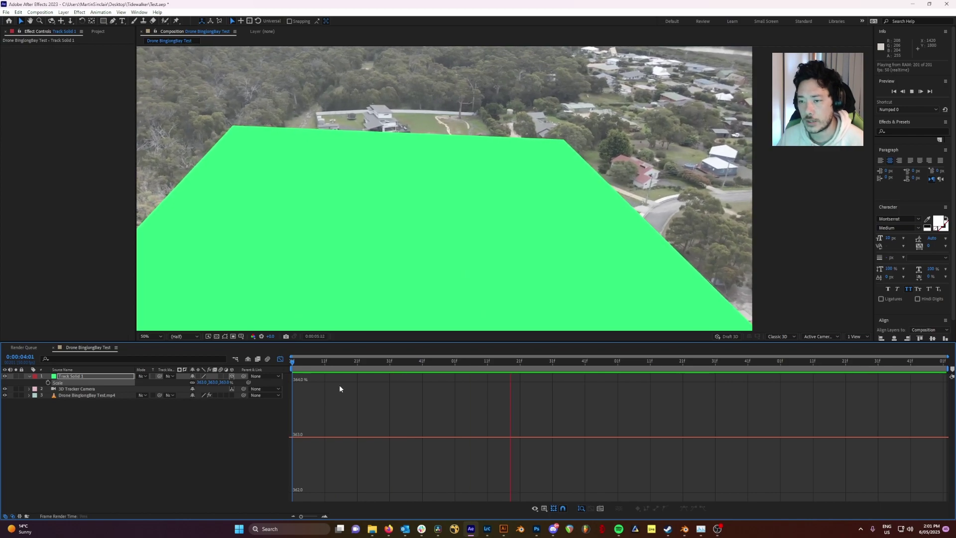
{"action": "key", "text": "KP_0"}
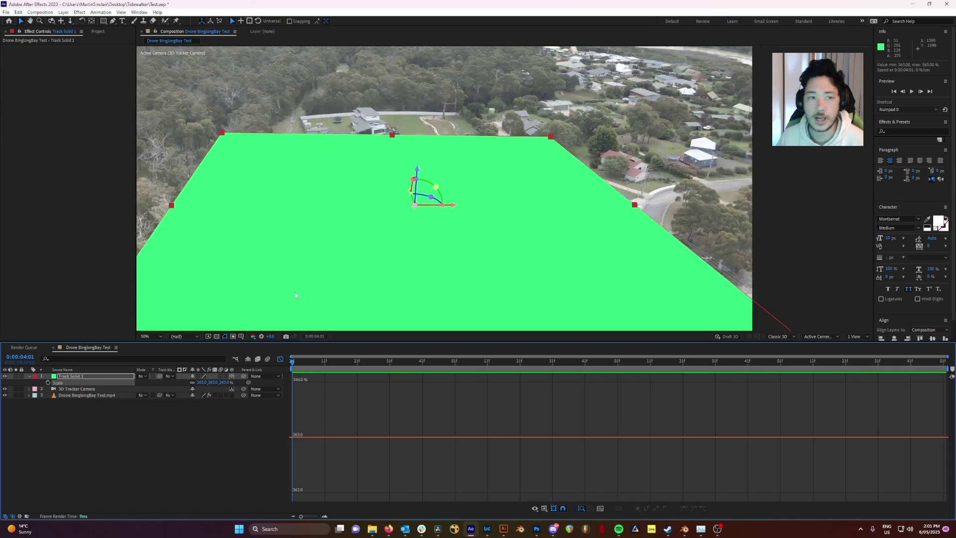
{"action": "left_click", "coordinate": [6, 377]}
{"action": "left_click", "coordinate": [72, 377]}
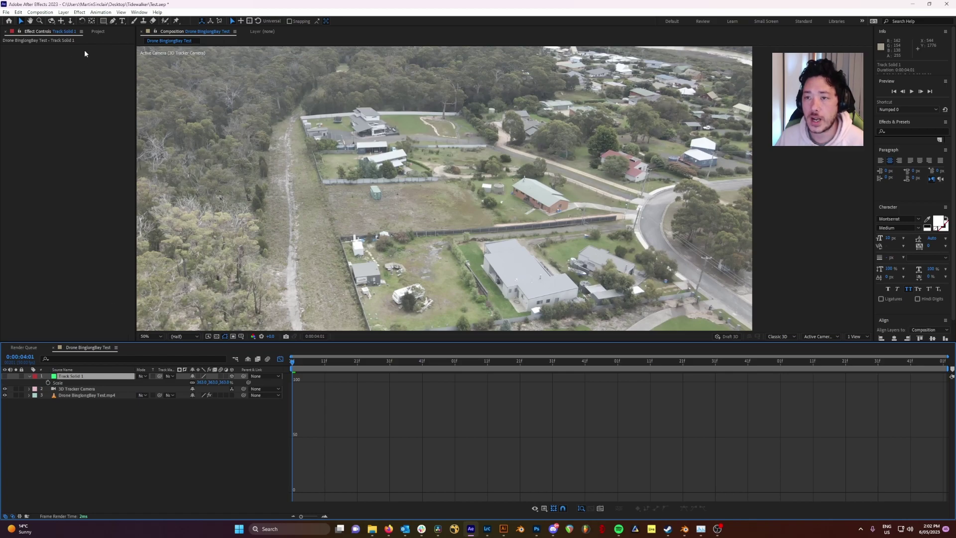
Step: Draw a closed Pen mask on Track Solid 1 around the field corners and fence line
{"action": "left_click", "coordinate": [112, 22]}
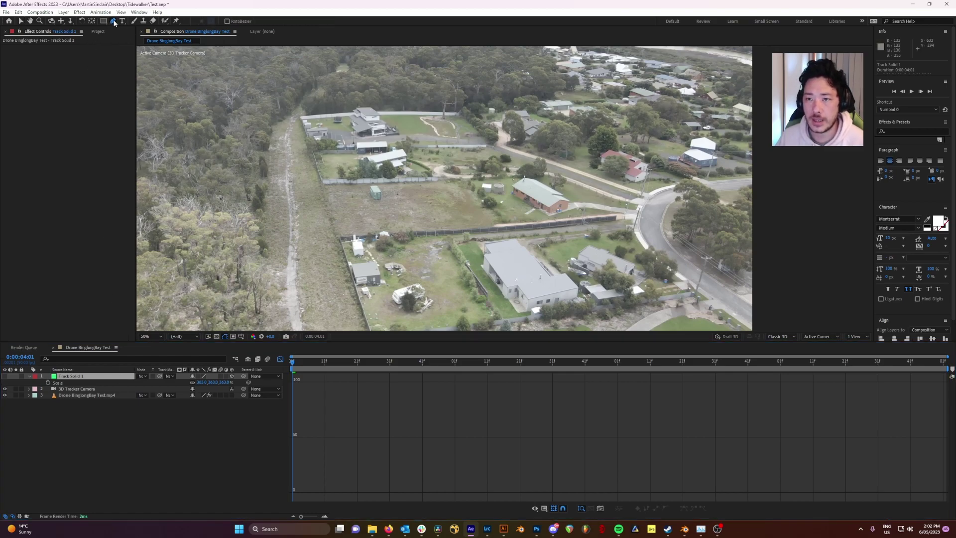
{"action": "left_click", "coordinate": [321, 180]}
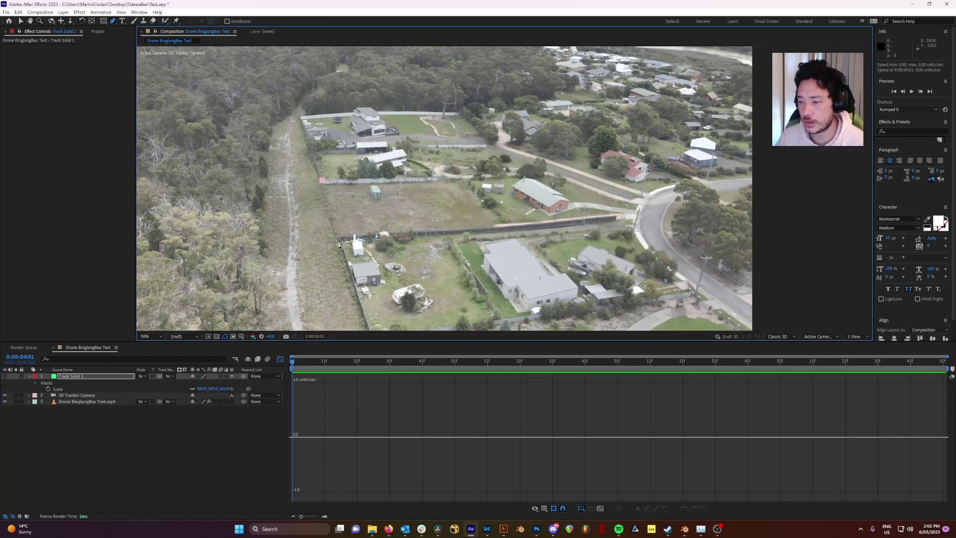
{"action": "left_click", "coordinate": [340, 239]}
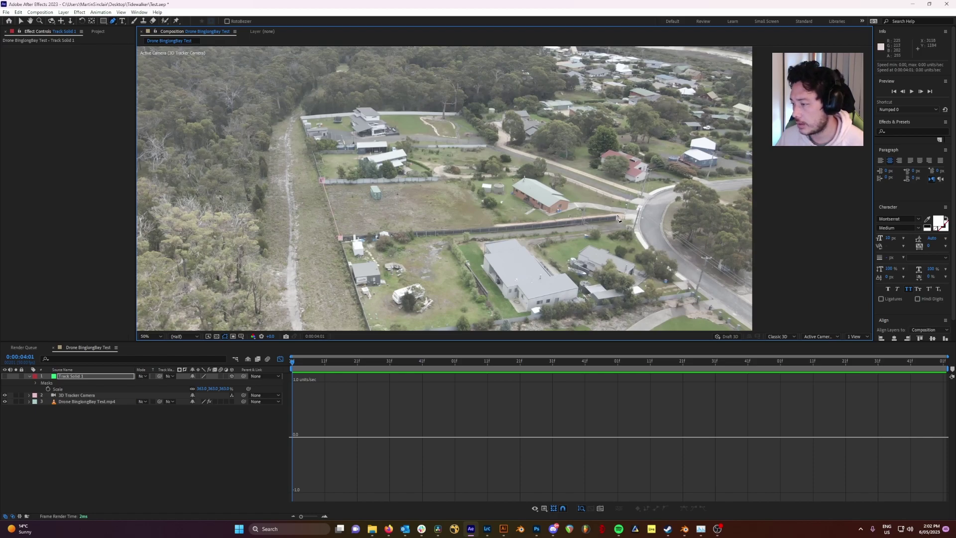
{"action": "left_click", "coordinate": [617, 219]}
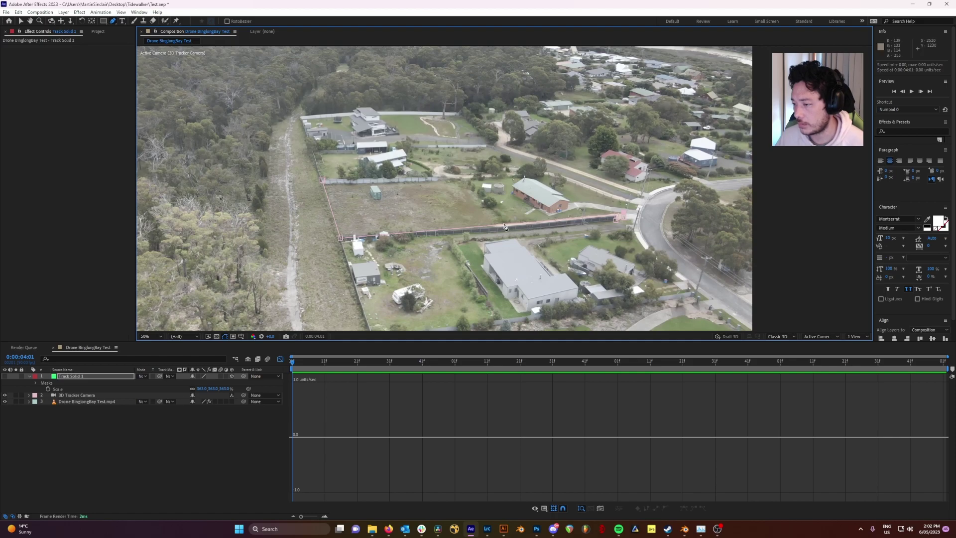
{"action": "left_click", "coordinate": [502, 220]}
{"action": "left_click", "coordinate": [461, 178]}
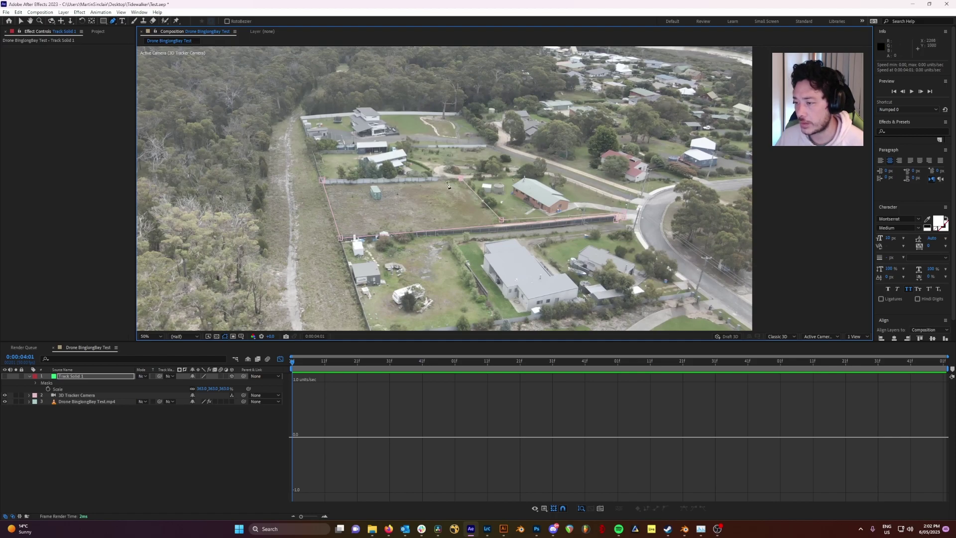
{"action": "left_click", "coordinate": [323, 180]}
Step: Add a mask point on the bottom fence line, adjust it, and return to full-frame view
{"action": "scroll", "coordinate": [459, 200], "scroll_direction": "up", "scroll_amount": 2}
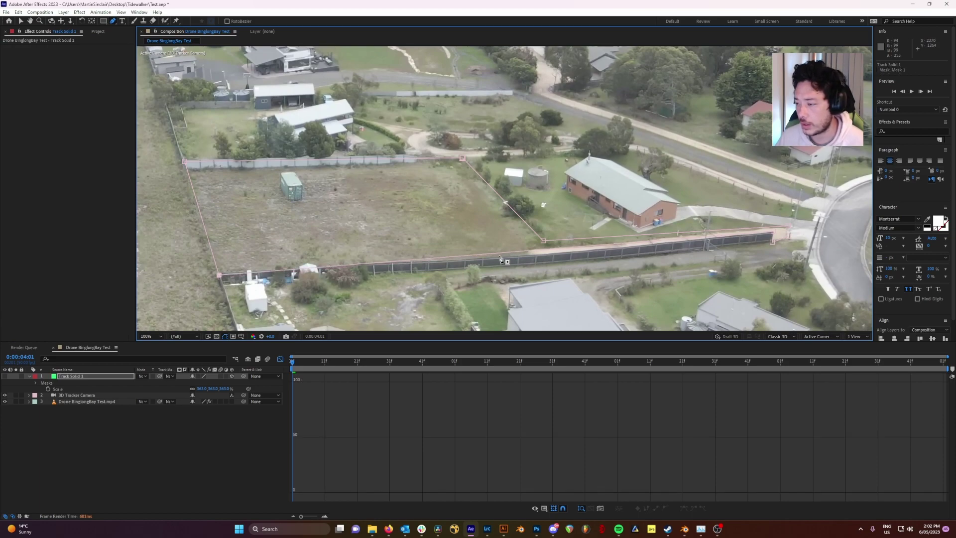
{"action": "left_click", "coordinate": [518, 252]}
{"action": "left_click_drag", "start_coordinate": [519, 251], "coordinate": [522, 254]}
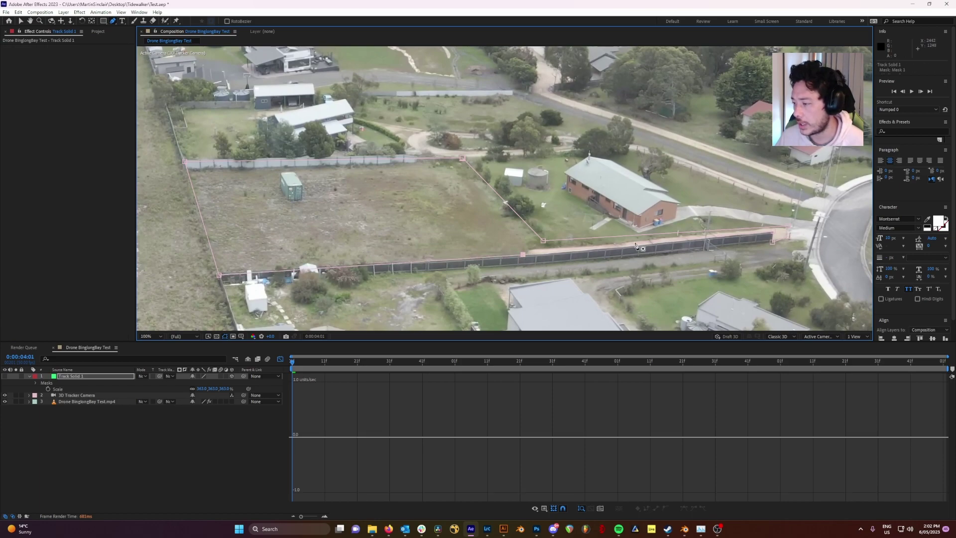
{"action": "left_click", "coordinate": [787, 228]}
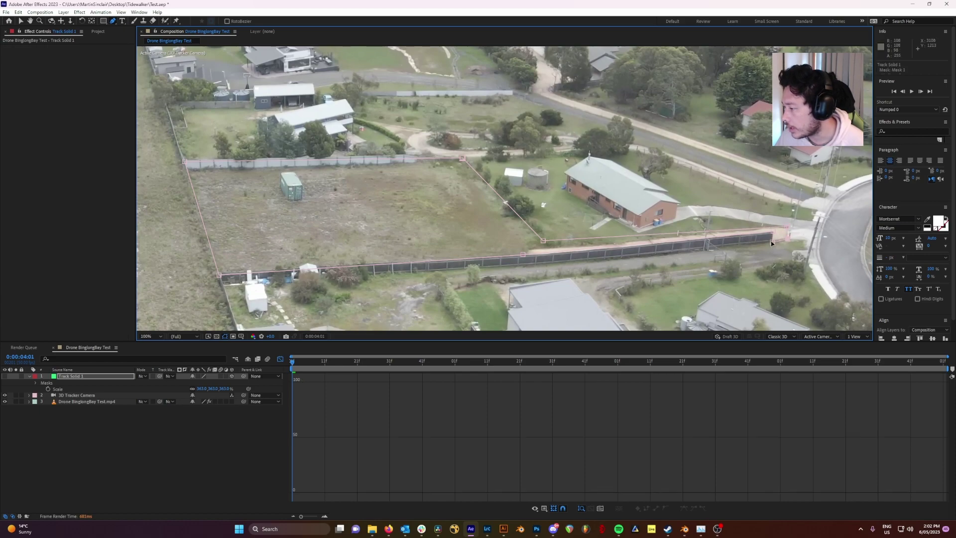
{"action": "key", "text": "comma"}
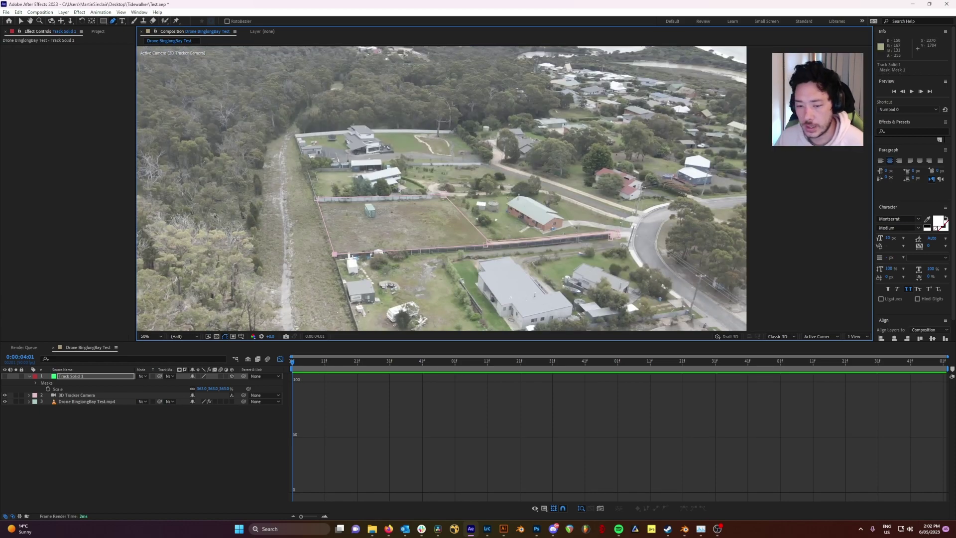
Step: Unhide the masked green solid, preview its tracking, return to start, and reveal Mask Path
{"action": "left_click", "coordinate": [5, 377]}
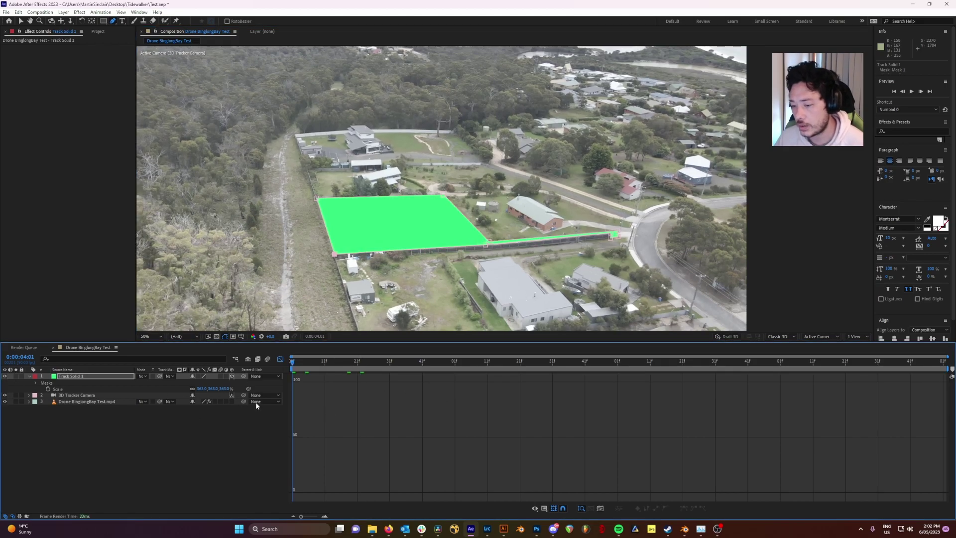
{"action": "key", "text": "space"}
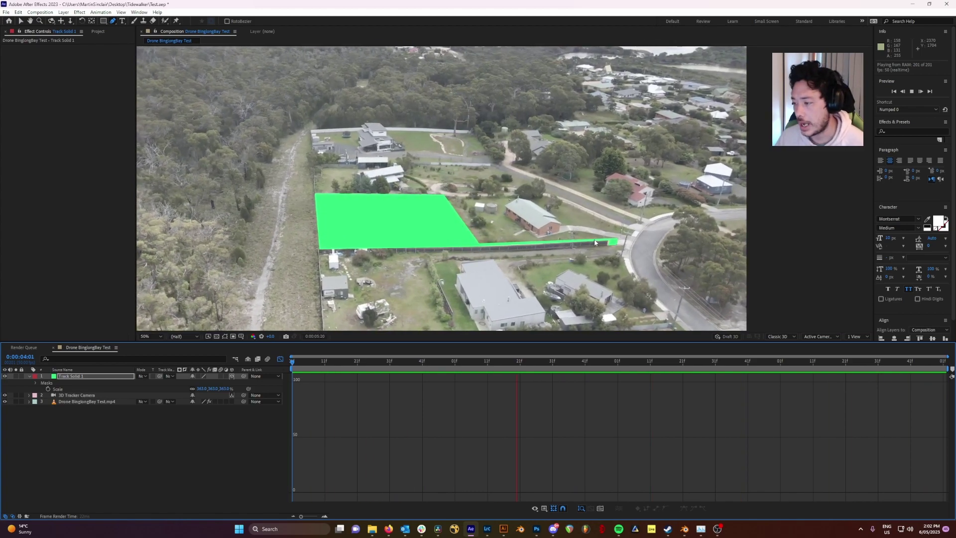
{"action": "key", "text": "space"}
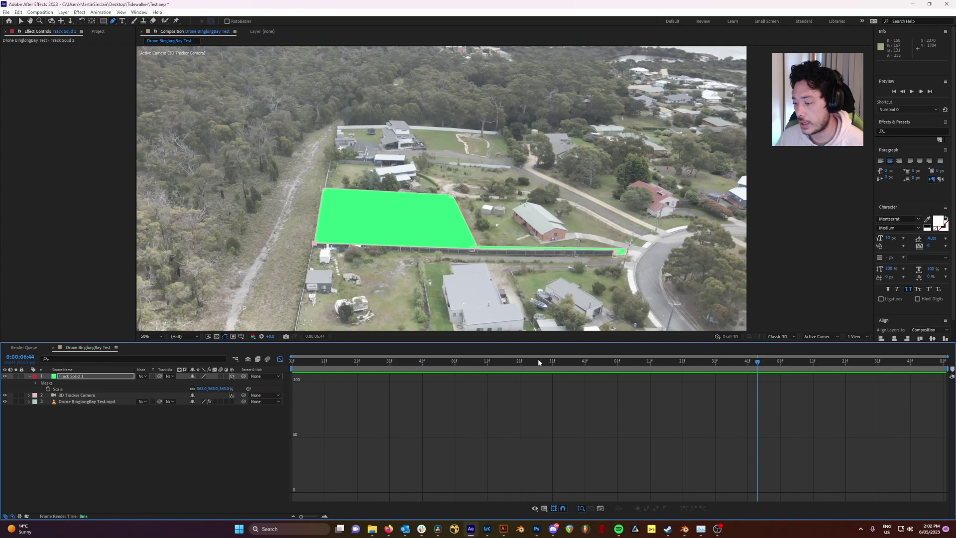
{"action": "key", "text": "Home"}
{"action": "left_click", "coordinate": [50, 384]}
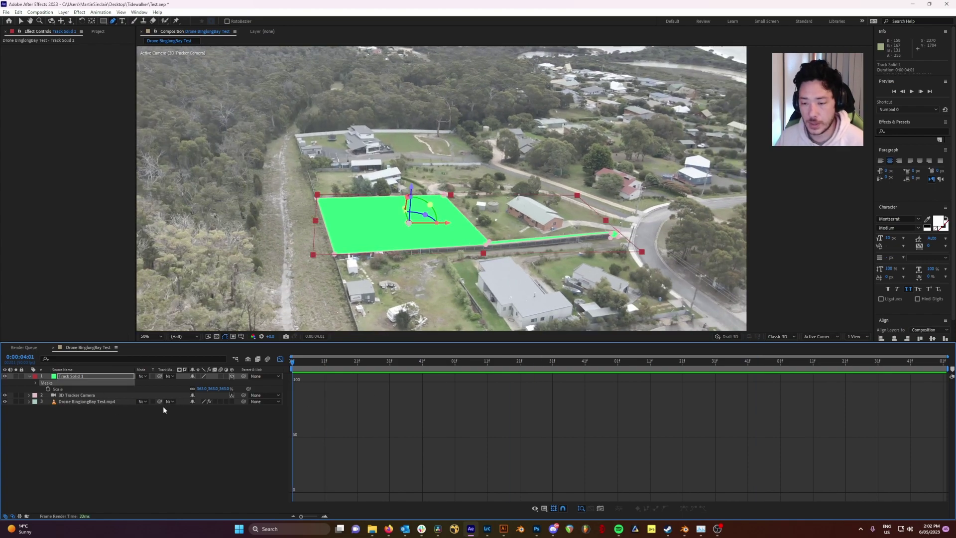
{"action": "key", "text": "m"}
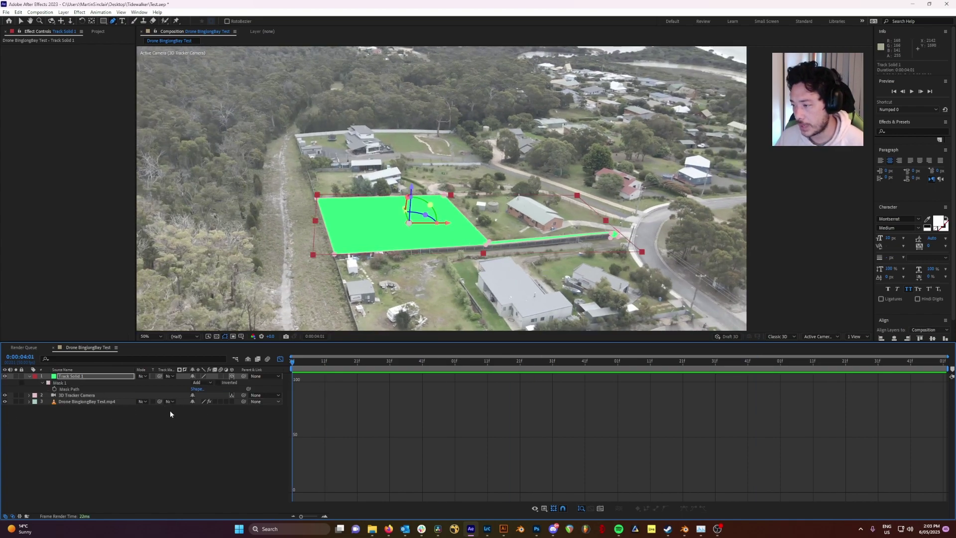
Step: Keyframe Mask 1's path at the start and put the mask into free-transform mode
{"action": "left_click", "coordinate": [139, 441]}
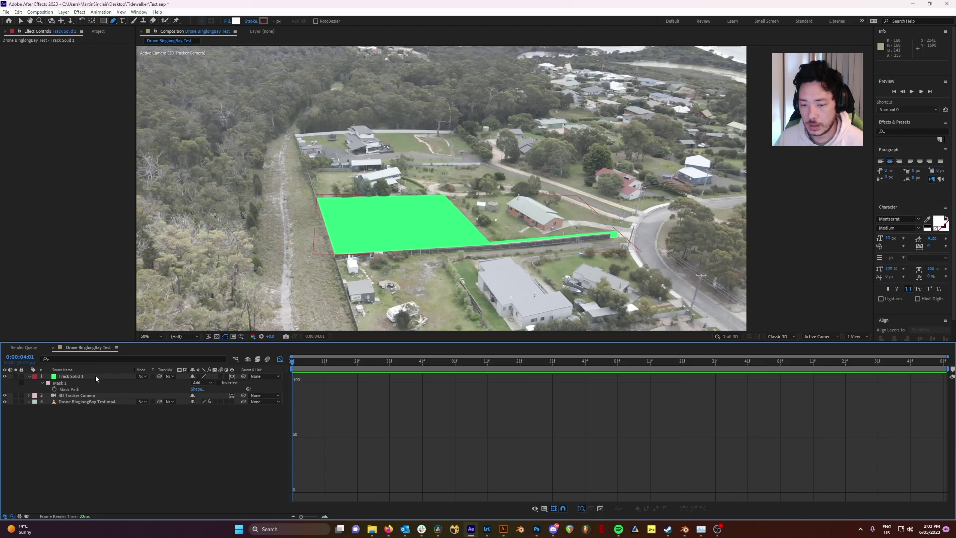
{"action": "left_click", "coordinate": [54, 389]}
{"action": "left_click", "coordinate": [21, 21]}
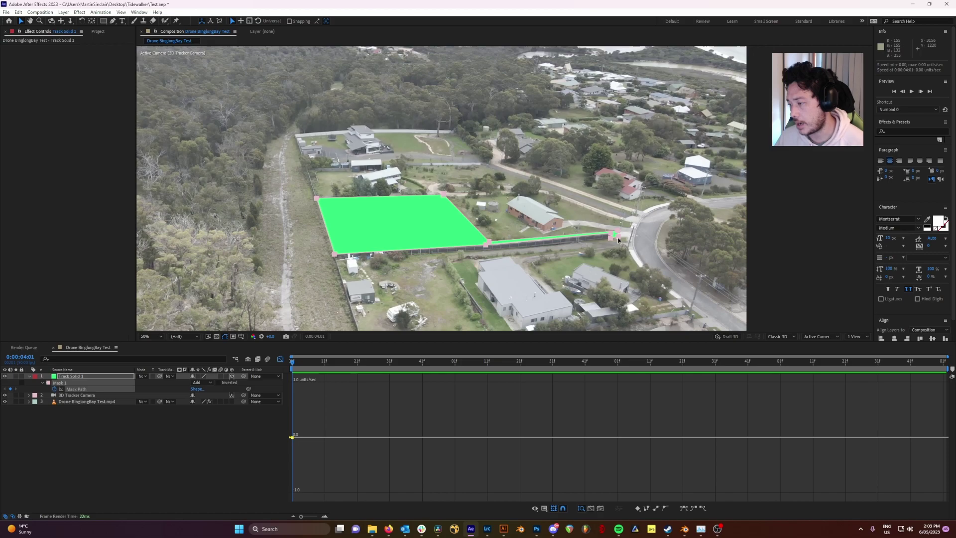
{"action": "scroll", "coordinate": [617, 240], "scroll_direction": "up", "scroll_amount": 4}
{"action": "left_click", "coordinate": [587, 249]}
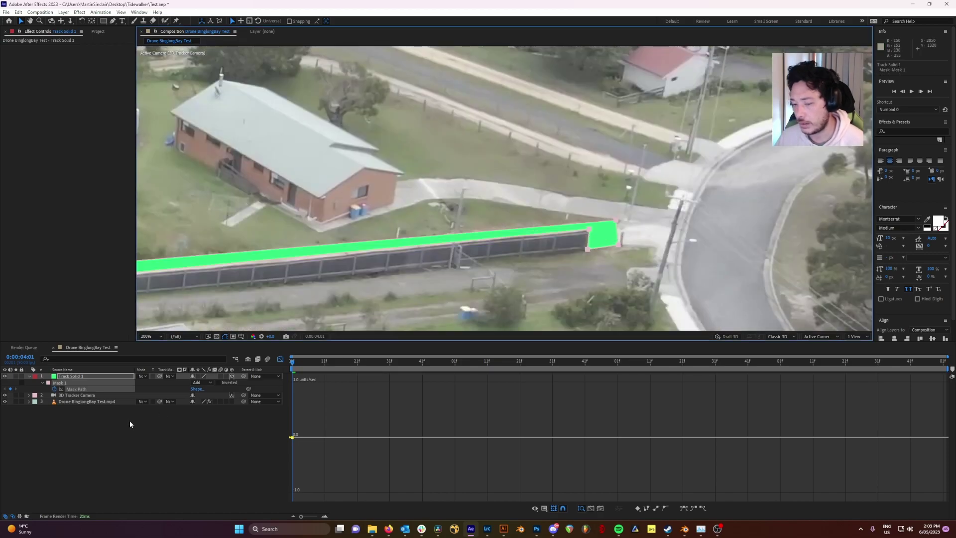
{"action": "left_click", "coordinate": [129, 424]}
{"action": "double_click", "coordinate": [589, 253]}
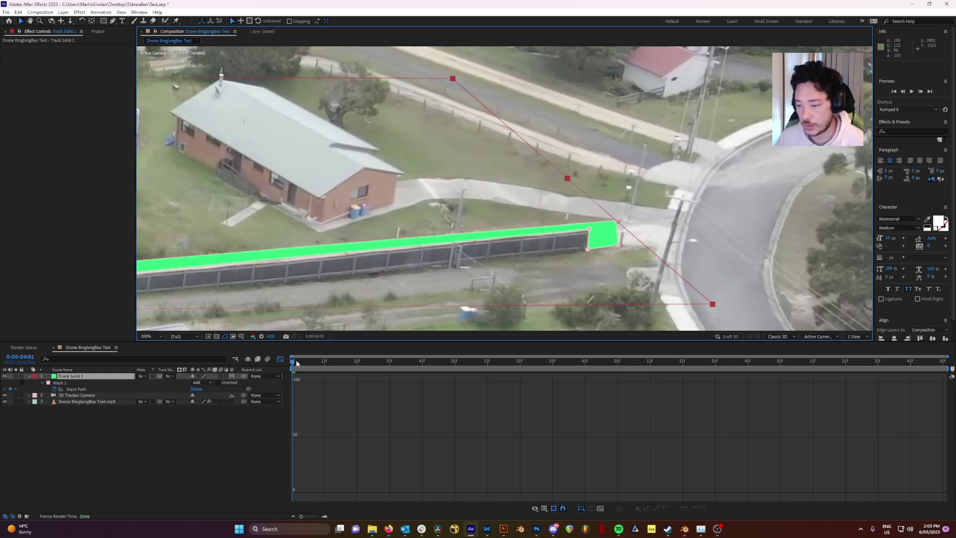
Step: At the clip's last frame, drag the mask corner back onto the fence's road-side end
{"action": "left_click_drag", "start_coordinate": [292, 364], "coordinate": [943, 361]}
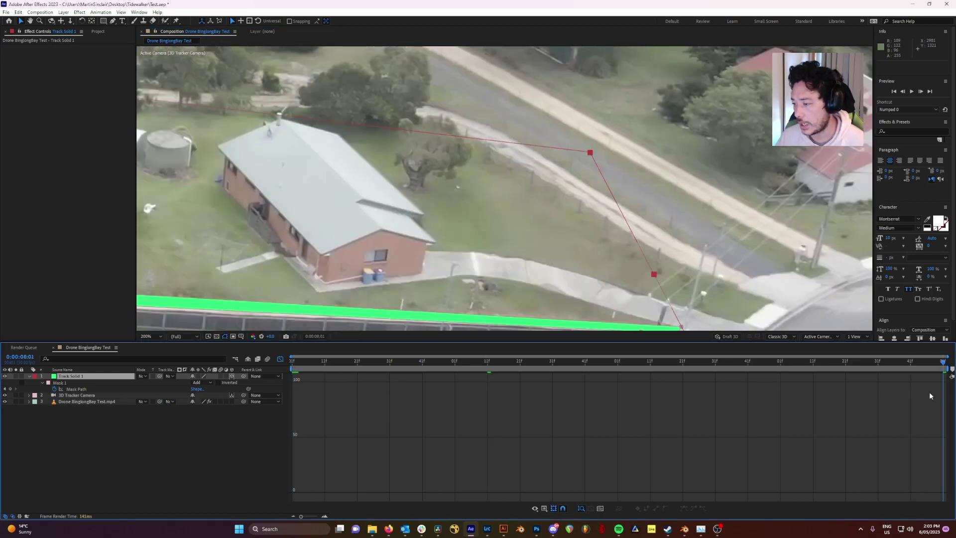
{"action": "key", "text": "space"}
{"action": "left_click_drag", "start_coordinate": [622, 135], "coordinate": [617, 122]}
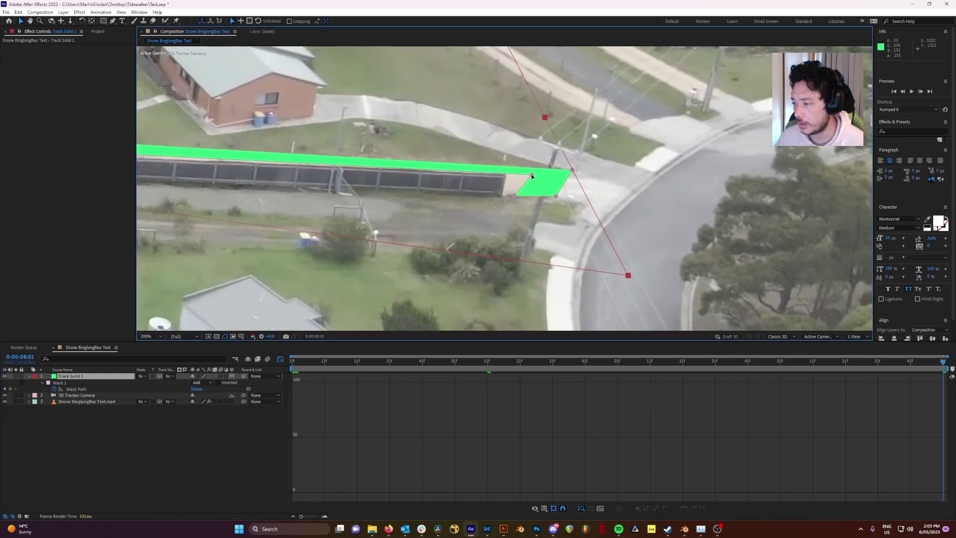
{"action": "left_click_drag", "start_coordinate": [531, 175], "coordinate": [500, 197]}
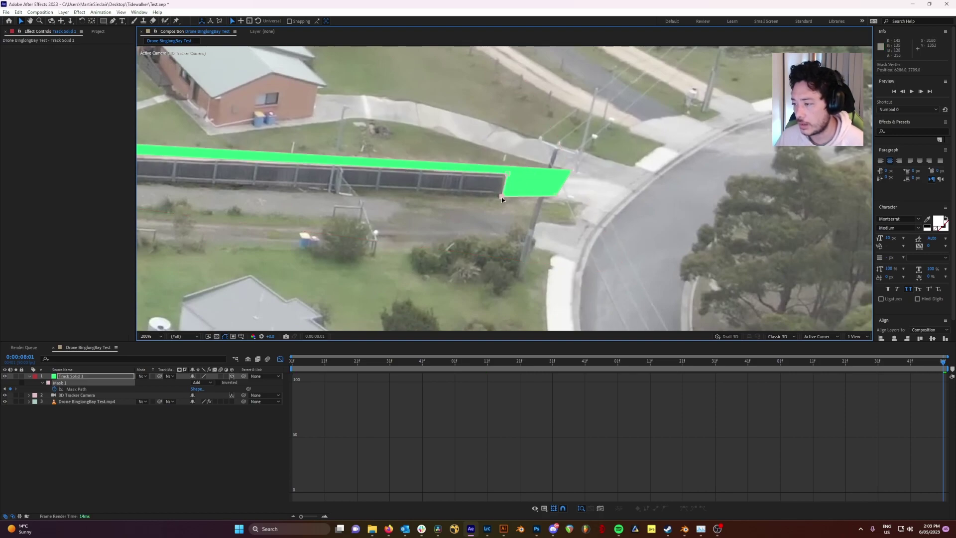
{"action": "scroll", "coordinate": [397, 176], "scroll_direction": "down", "scroll_amount": 3}
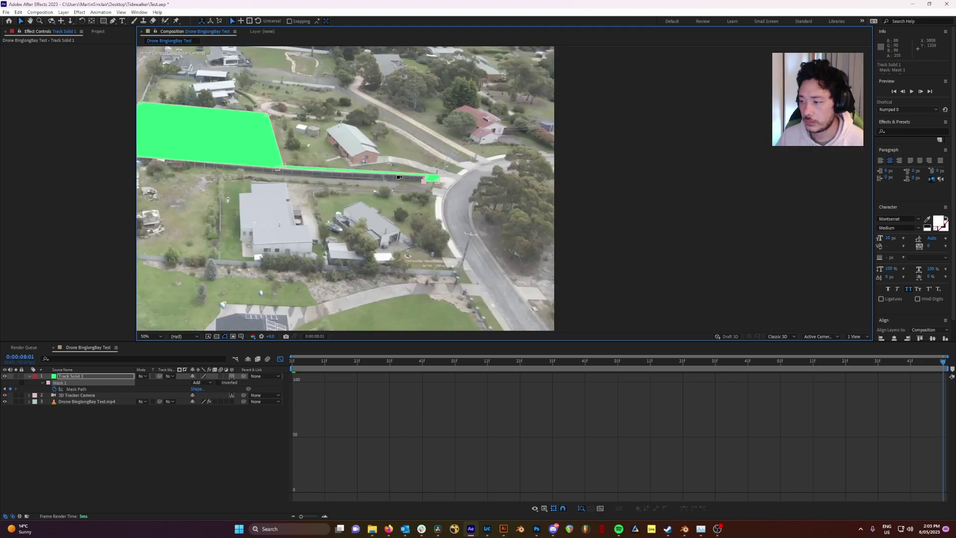
{"action": "left_click_drag", "start_coordinate": [184, 291], "coordinate": [373, 342]}
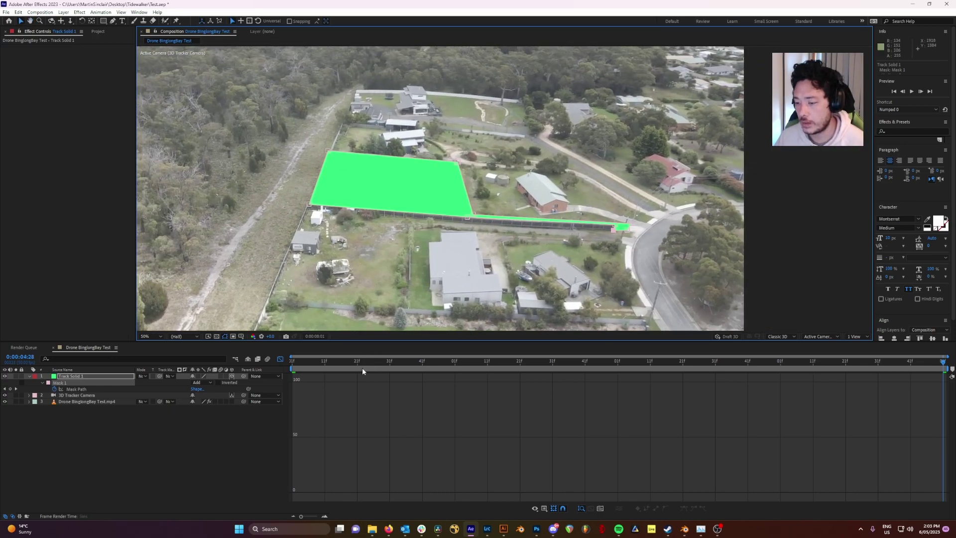
{"action": "key", "text": "space"}
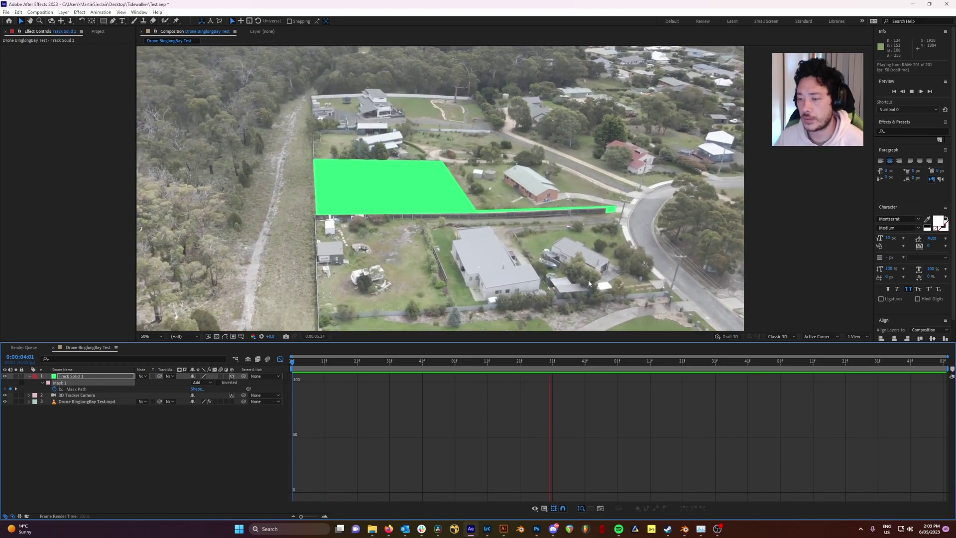
{"action": "key", "text": "space"}
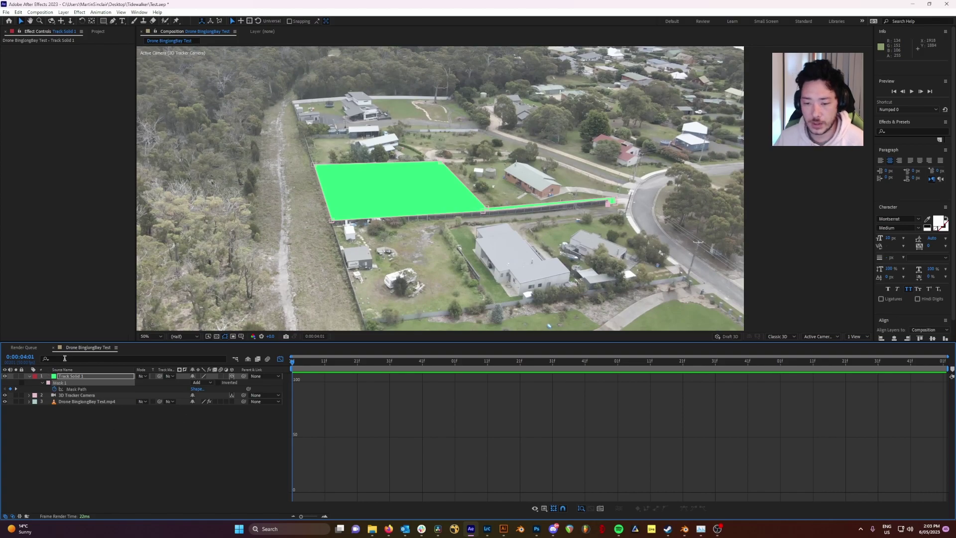
Step: Apply the Stroke effect to Track Solid 1 and adjust its Brush Size
{"action": "left_click", "coordinate": [87, 377]}
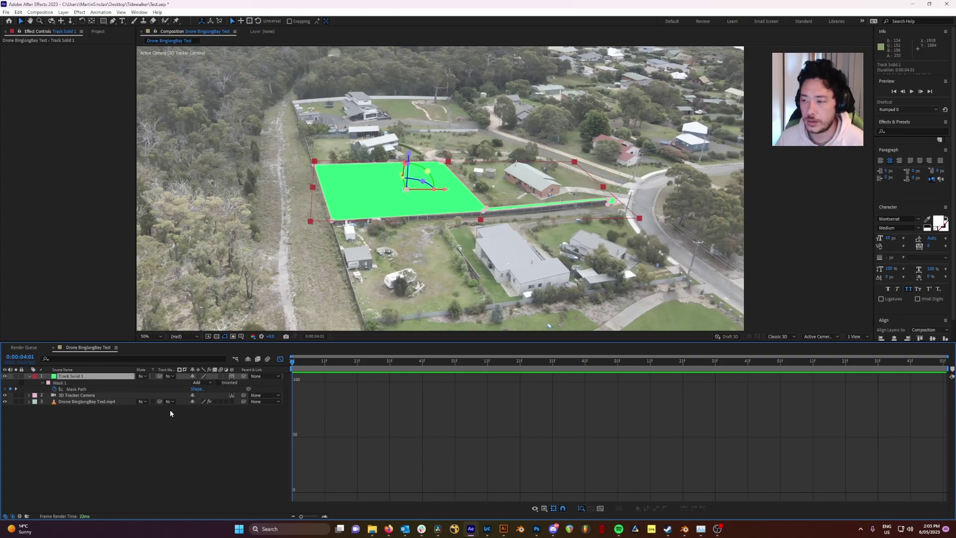
{"action": "key", "text": "ctrl+space"}
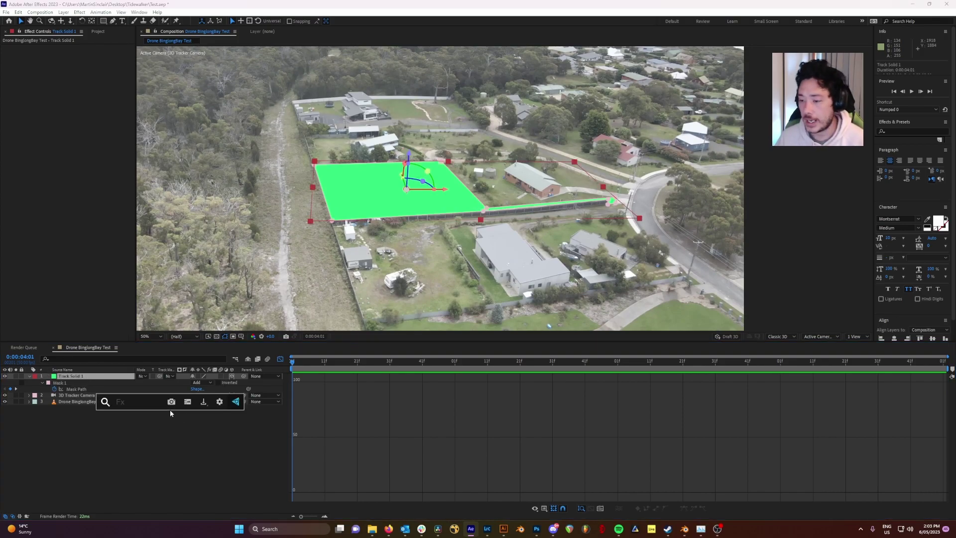
{"action": "type", "text": "stroke"}
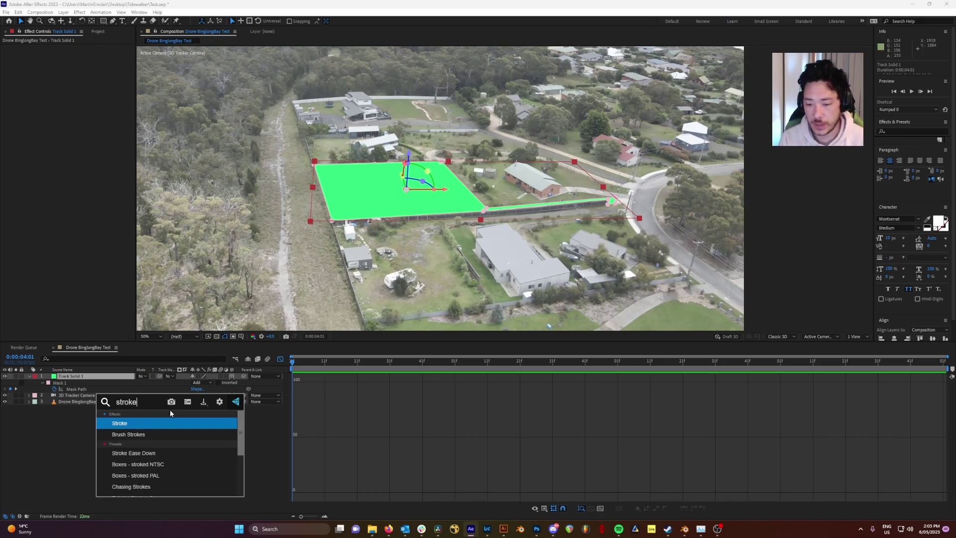
{"action": "key", "text": "Return"}
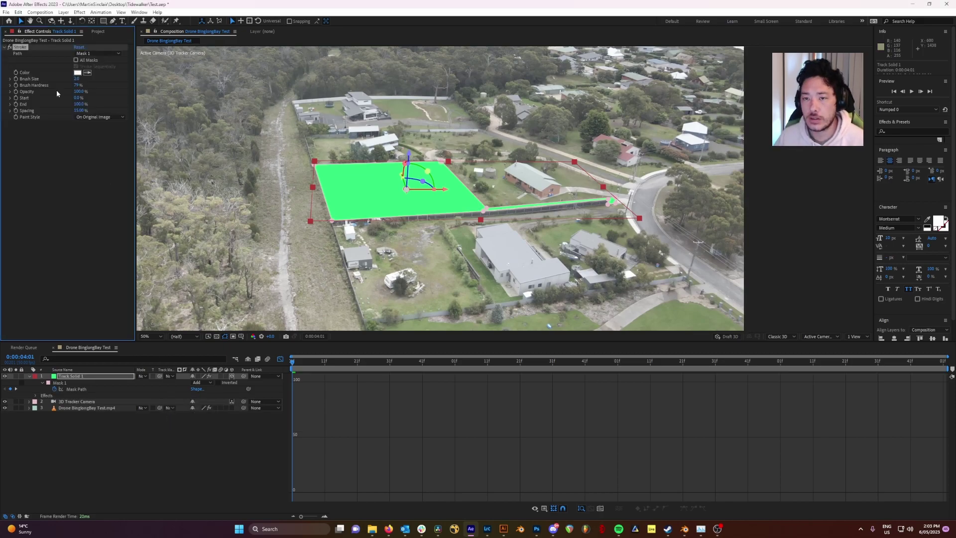
{"action": "mouse_move", "coordinate": [78, 85]}
{"action": "left_mouse_down"}
{"action": "mouse_move", "coordinate": [66, 86]}
{"action": "mouse_move", "coordinate": [79, 78]}
{"action": "left_mouse_up"}
Step: Set the Stroke's Paint Style to On Transparent so the green fill disappears
{"action": "key", "text": "F2"}
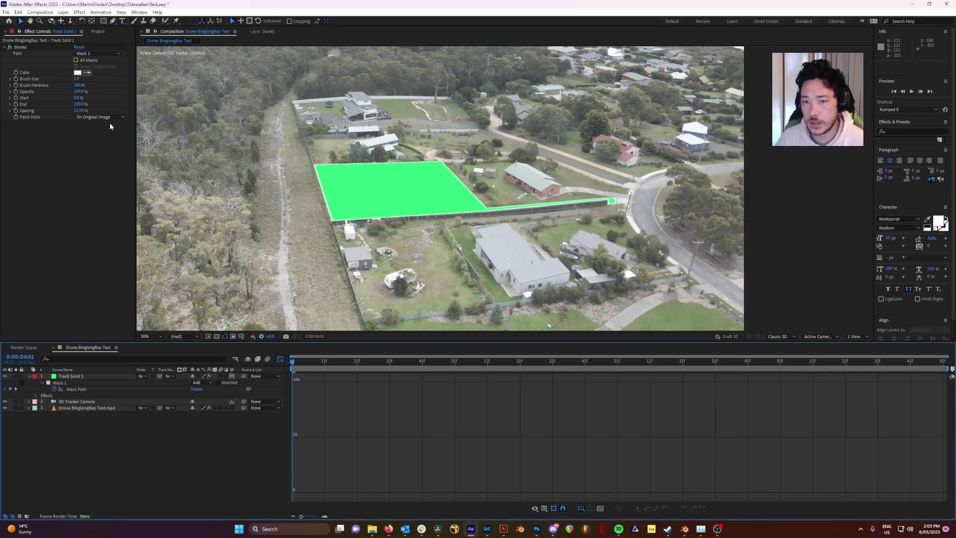
{"action": "left_click", "coordinate": [97, 117]}
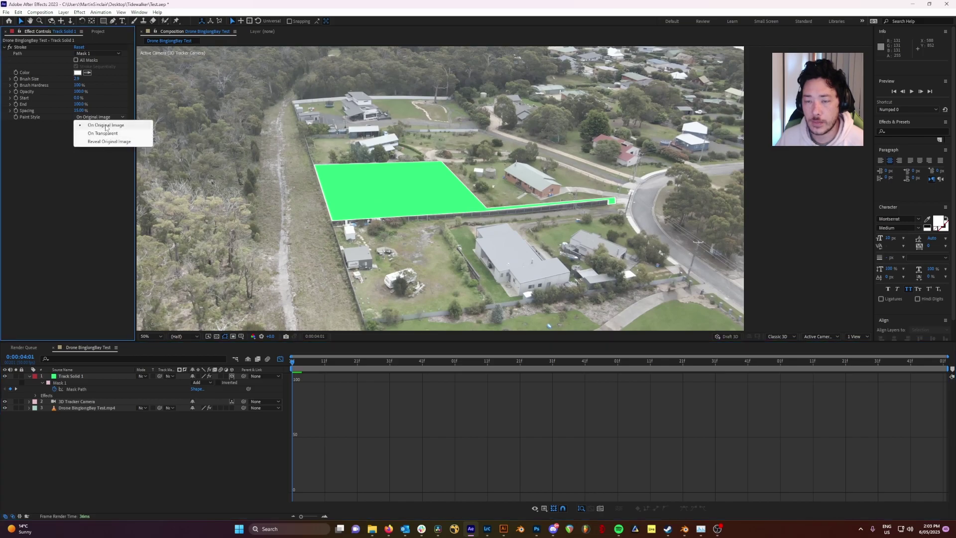
{"action": "left_click", "coordinate": [103, 133]}
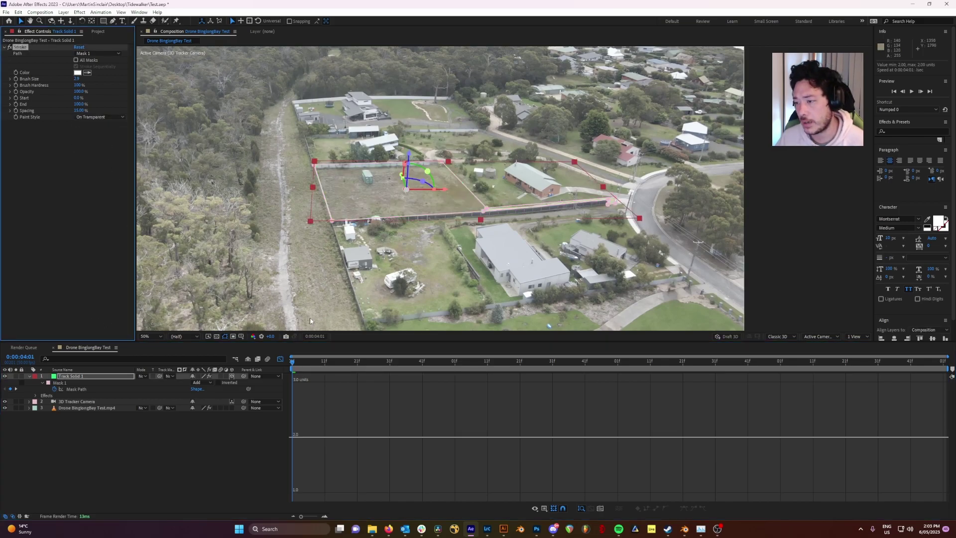
{"action": "left_click", "coordinate": [165, 376]}
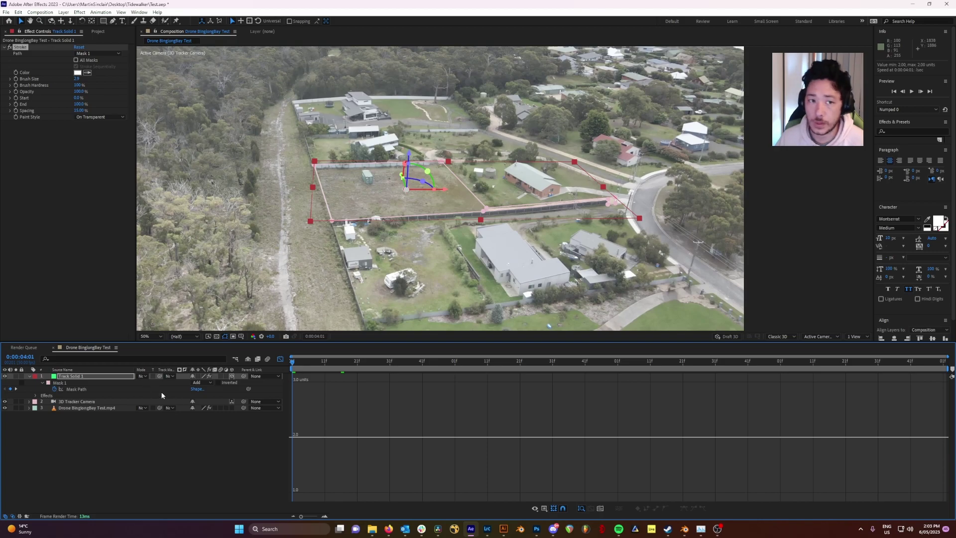
{"action": "key", "text": "space"}
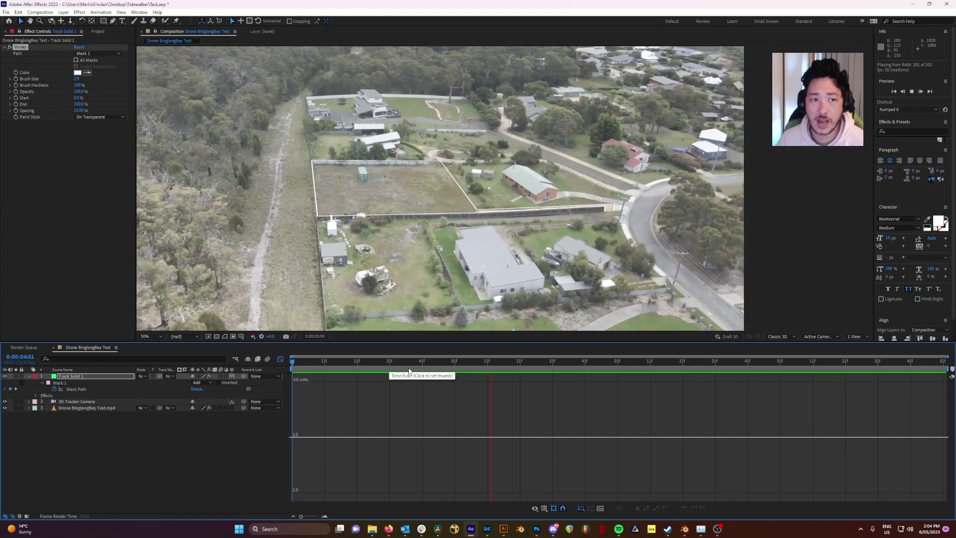
{"action": "key", "text": "space"}
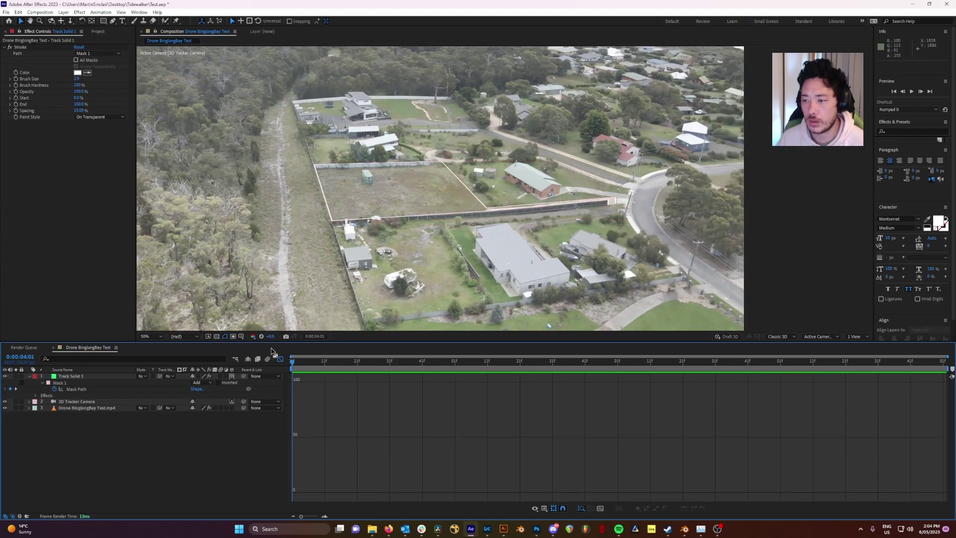
Step: Keyframe Stroke End from 0% at 0:00:04:01 to 100% at 0:00:08:01, then preview the draw-on
{"action": "left_click", "coordinate": [17, 105]}
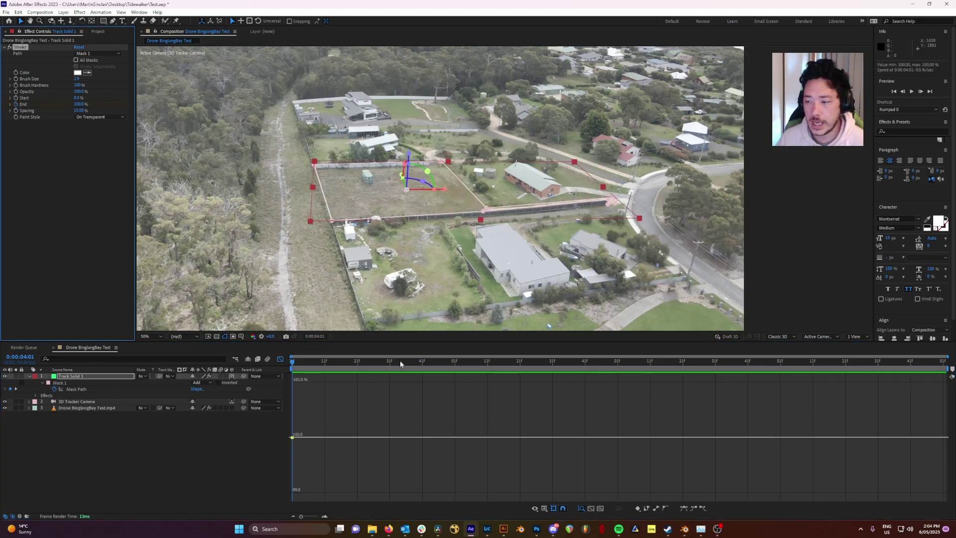
{"action": "left_click_drag", "start_coordinate": [81, 104], "coordinate": [31, 104]}
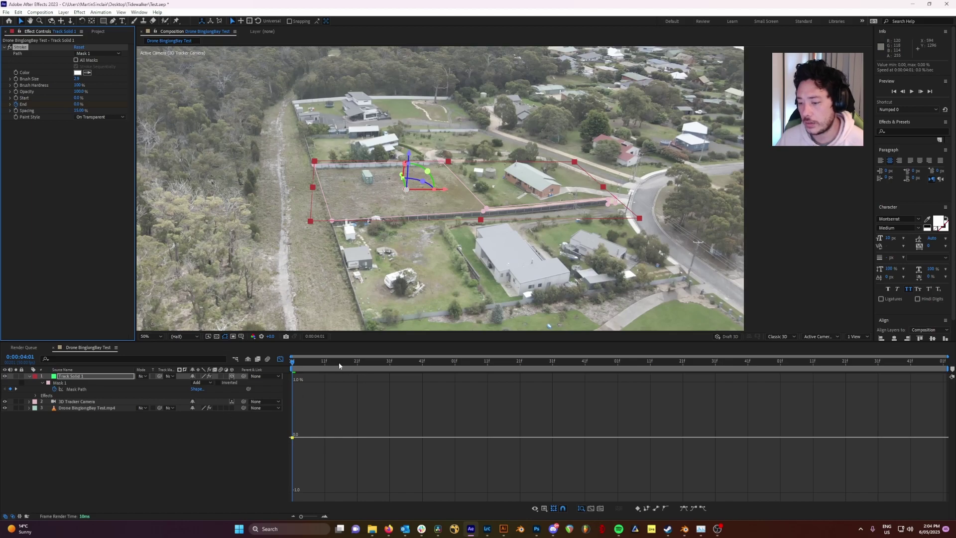
{"action": "left_click_drag", "start_coordinate": [339, 366], "coordinate": [944, 366]}
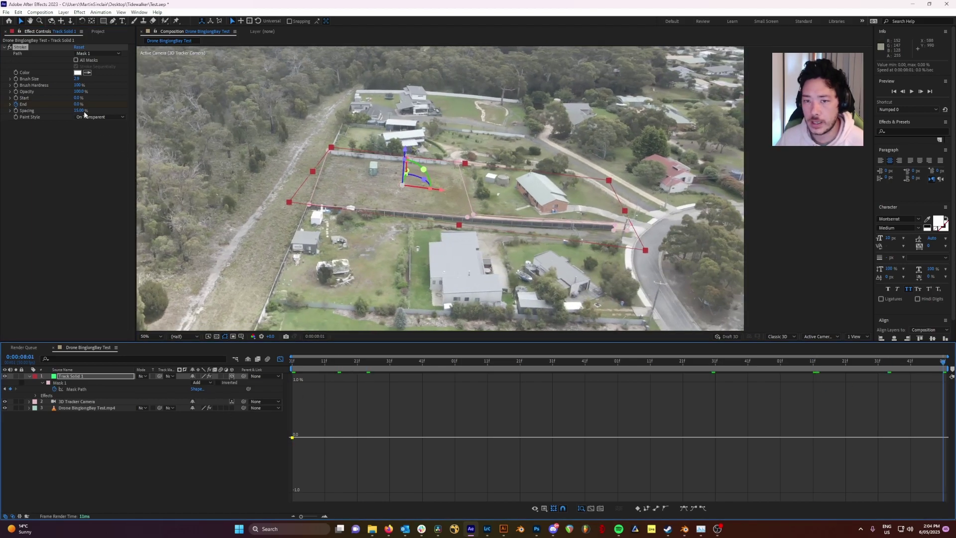
{"action": "left_click_drag", "start_coordinate": [117, 107], "coordinate": [614, 171]}
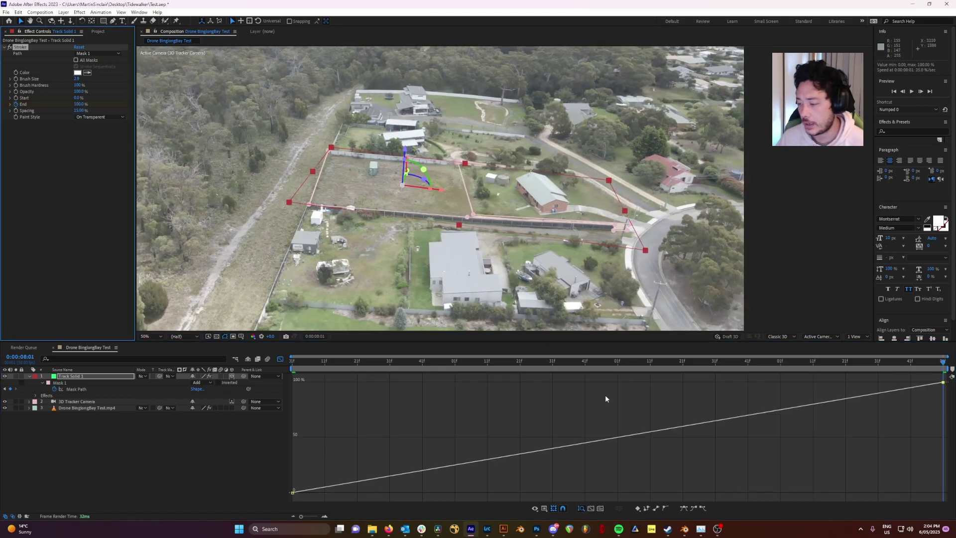
{"action": "key", "text": "space"}
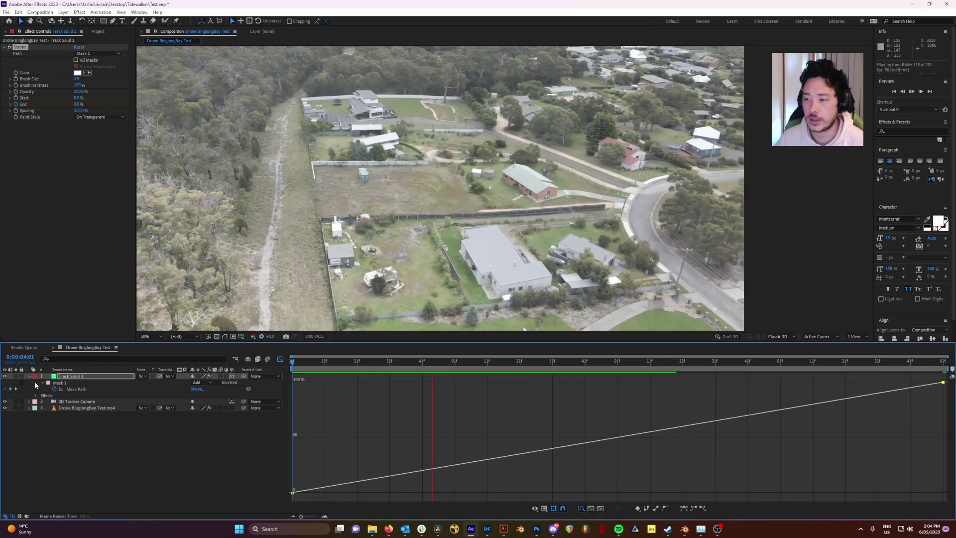